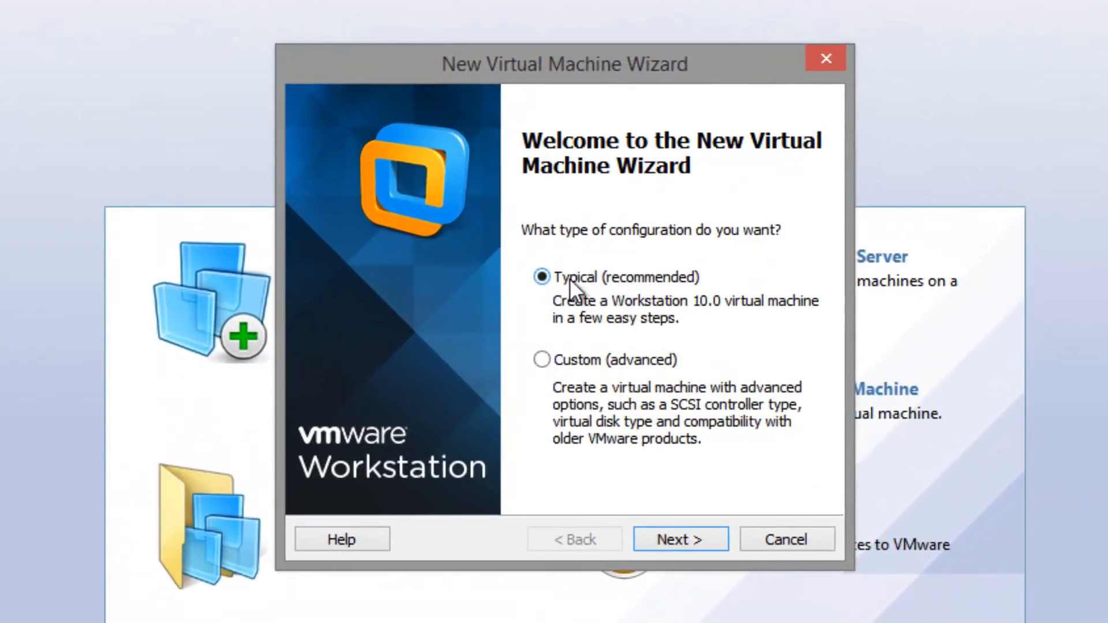
# Choose Typical setup, defer OS installation, and set the guest to Linux, Ubuntu 64-bit.
pyautogui.click(706, 541)
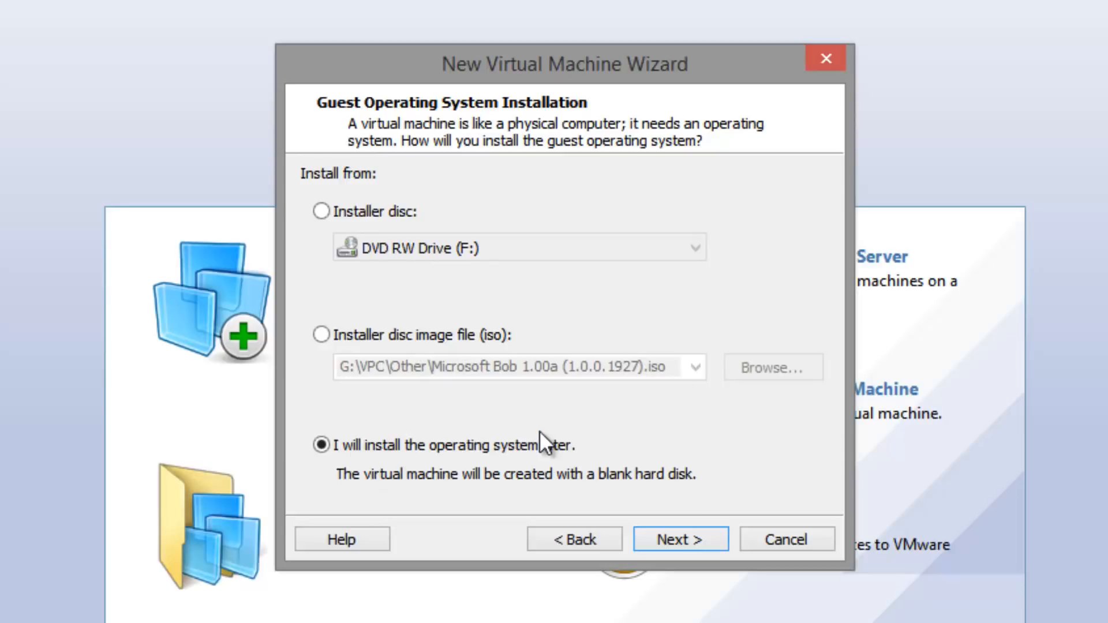
pyautogui.click(702, 529)
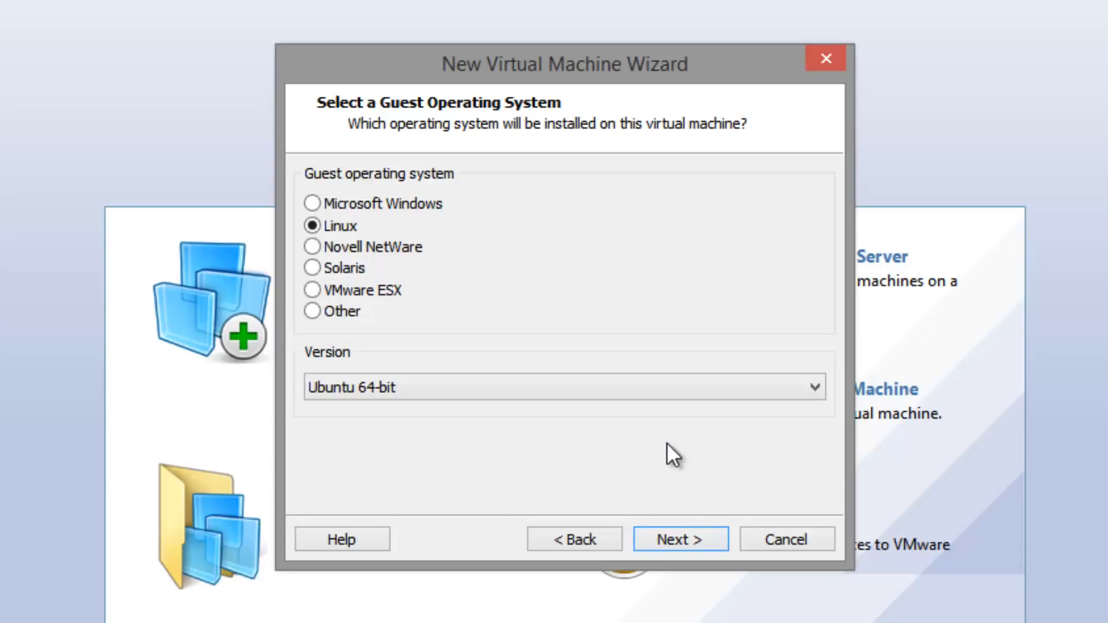
pyautogui.click(539, 389)
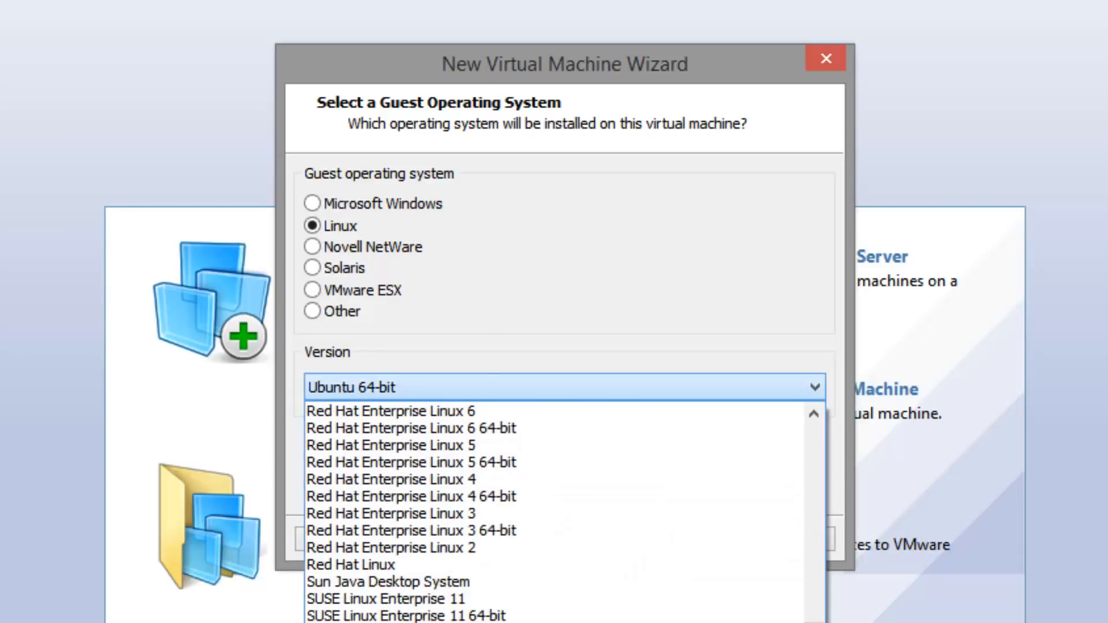
pyautogui.click(496, 621)
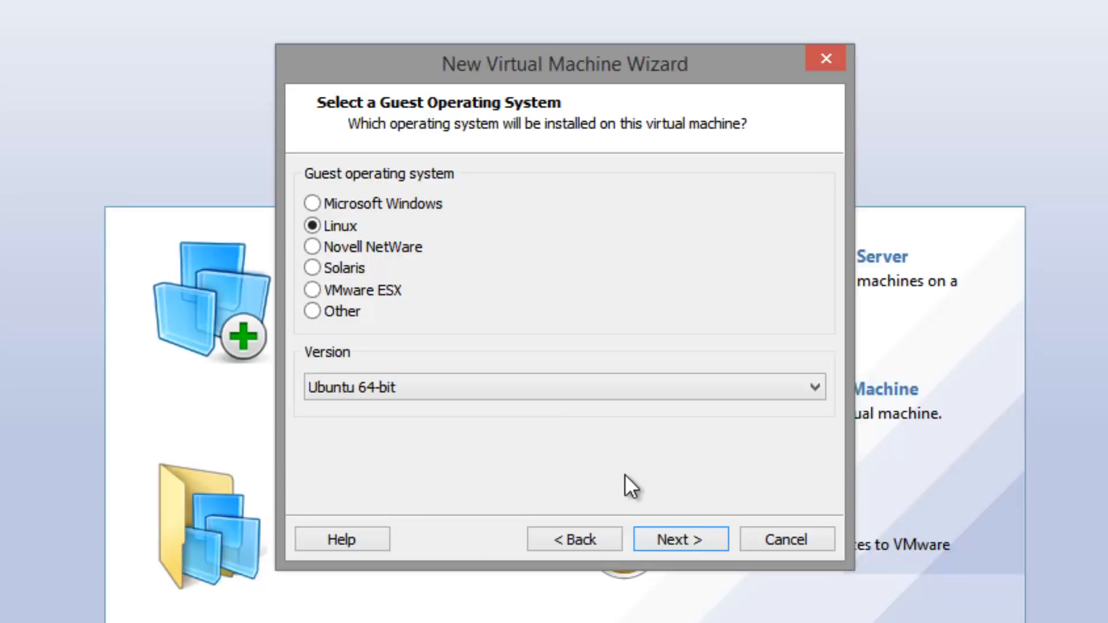
# Keep the VM name Ubuntu 64-bit and store its 20 GB disk as a single file.
pyautogui.click(669, 537)
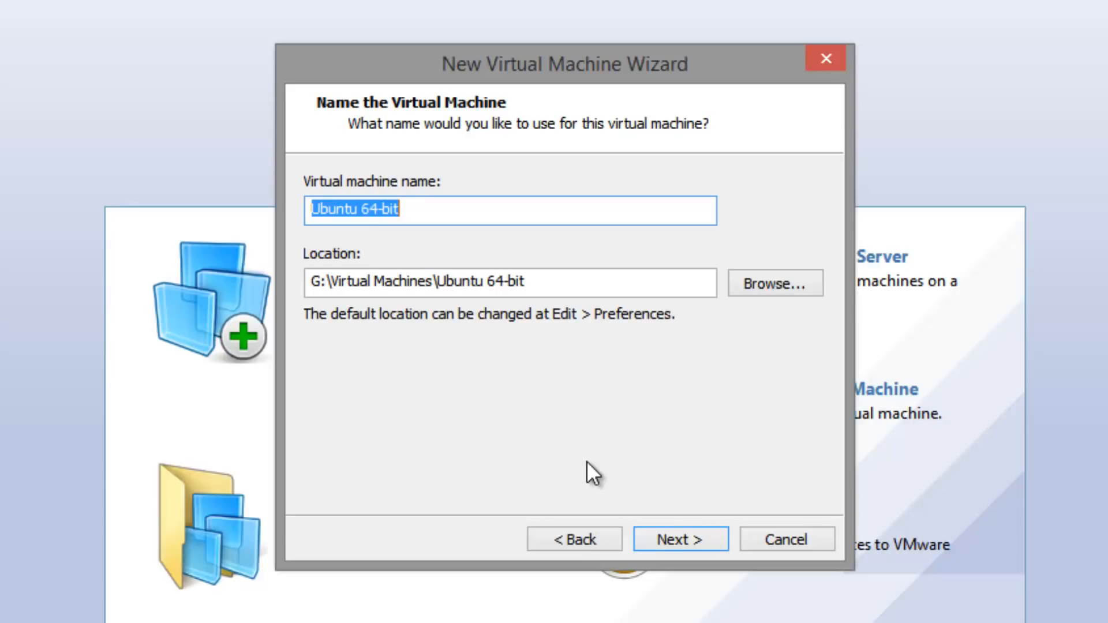
pyautogui.click(677, 541)
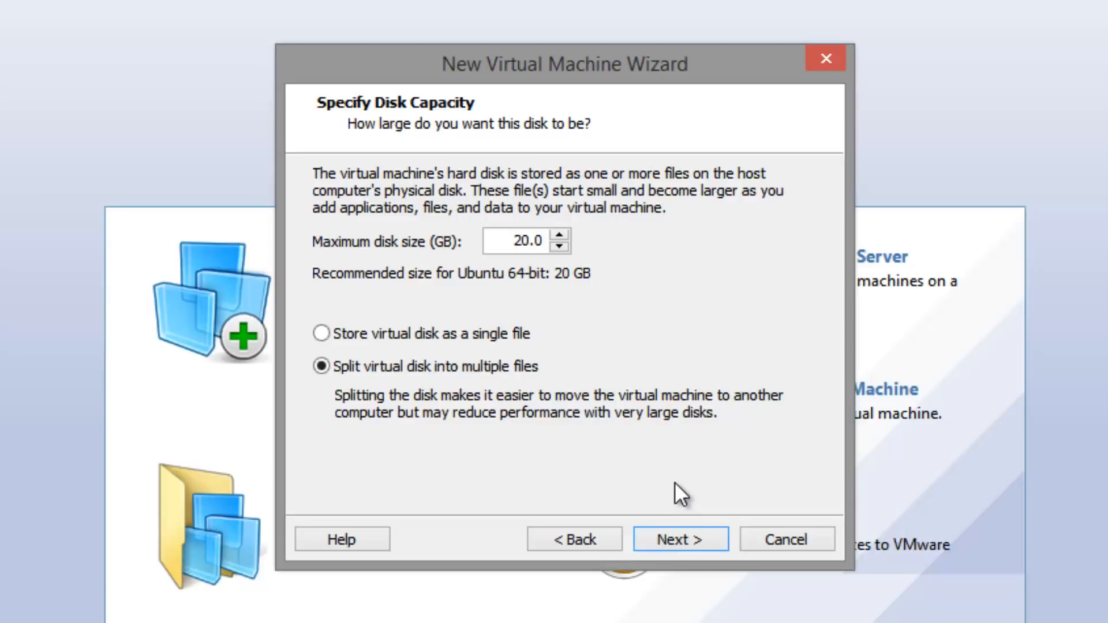
pyautogui.click(327, 332)
pyautogui.click(685, 544)
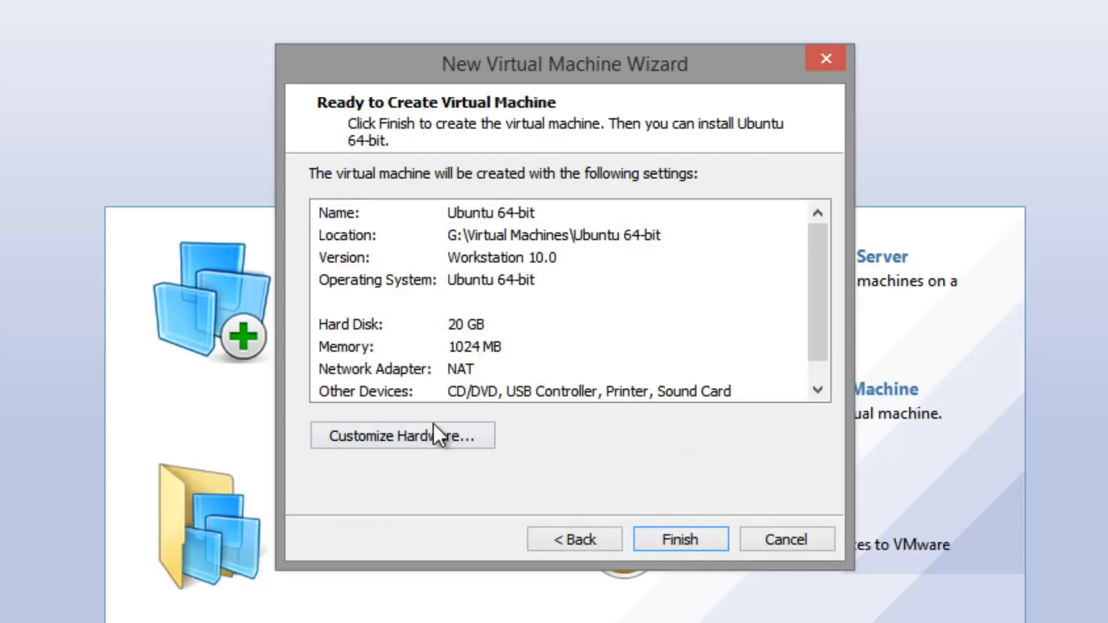
# Point the VM's New CD/DVD drive at the Ubuntu ISO image file on the desktop.
pyautogui.click(431, 434)
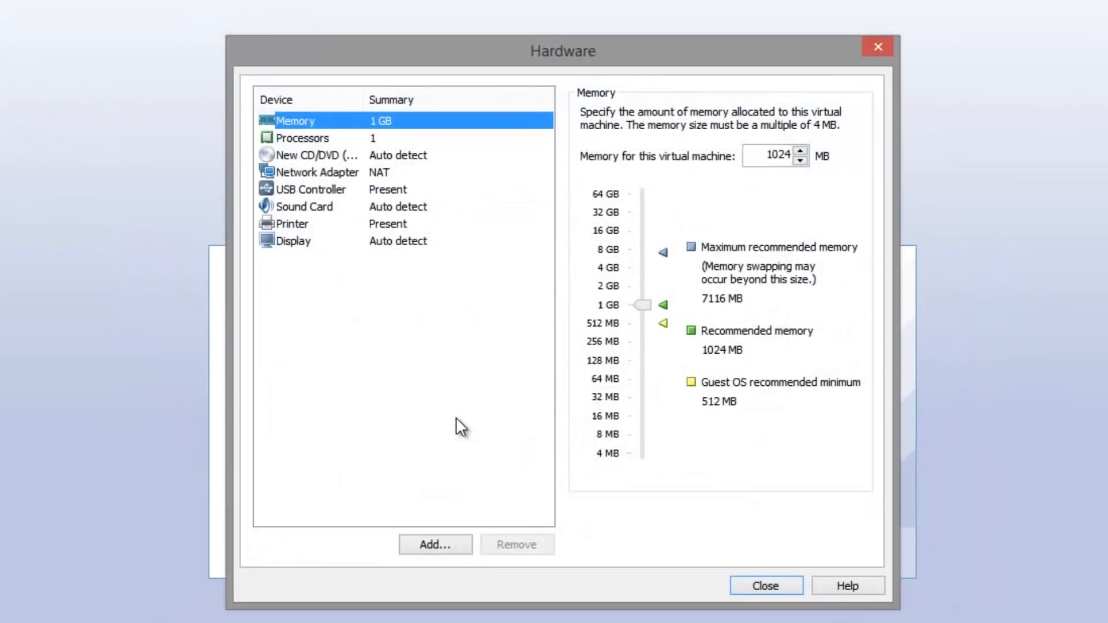
pyautogui.click(307, 154)
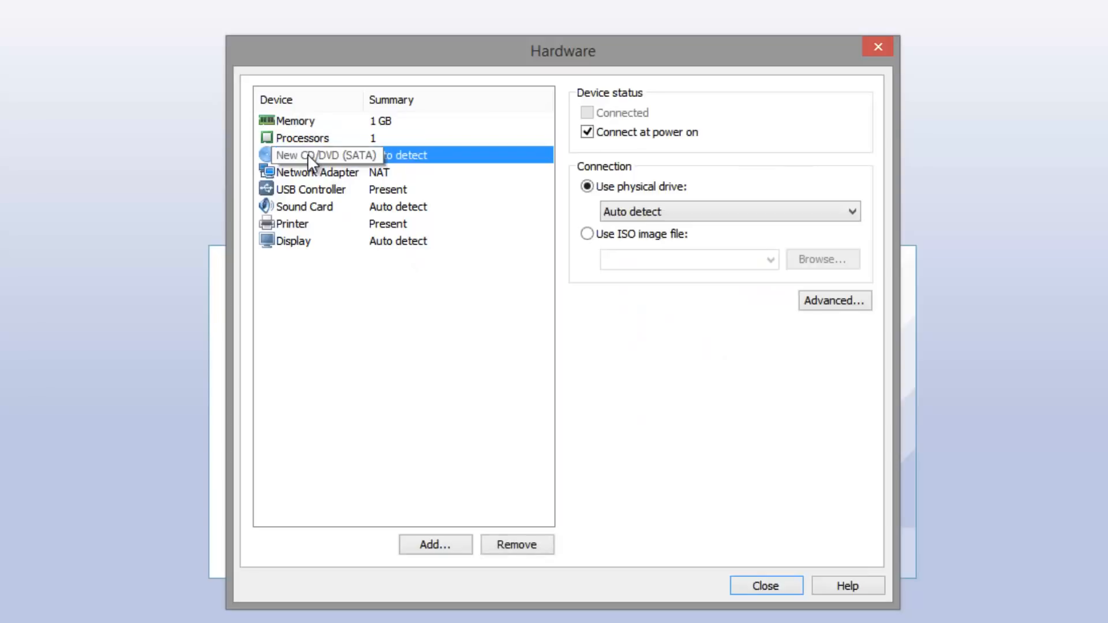
pyautogui.click(587, 234)
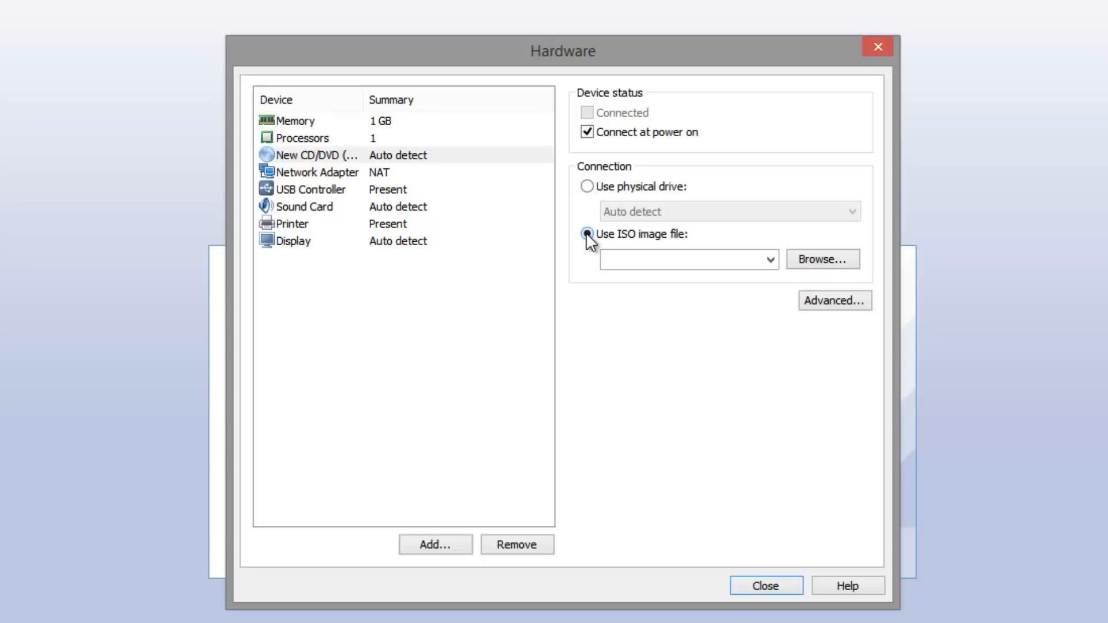
pyautogui.click(831, 263)
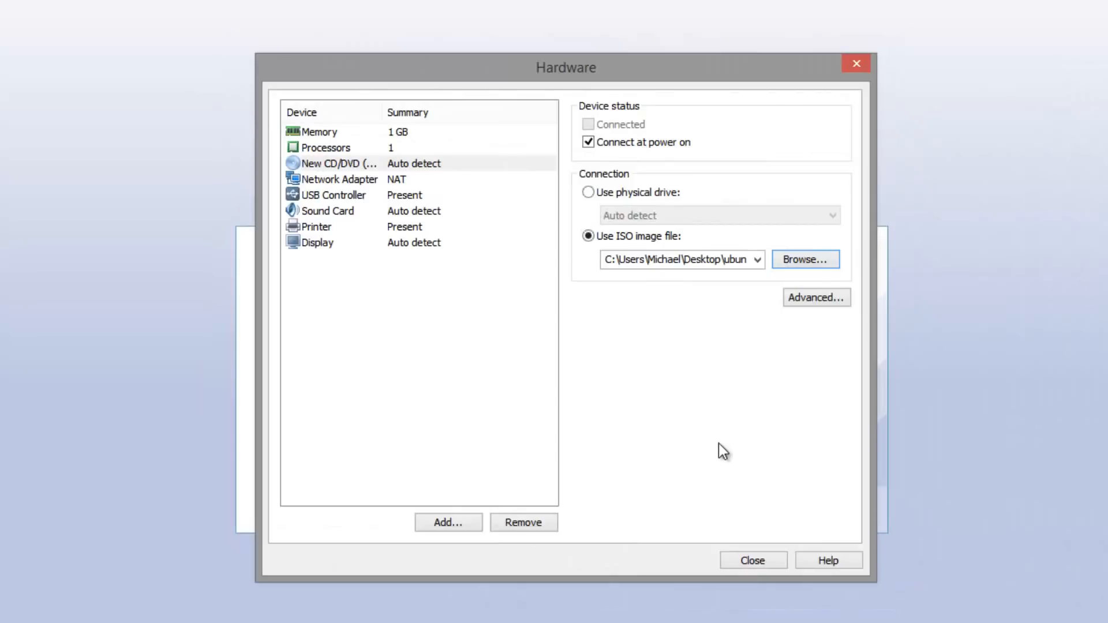
pyautogui.click(754, 561)
# Finish creating the VM, power it on, dismiss the hint bar, and switch to full screen.
pyautogui.click(648, 464)
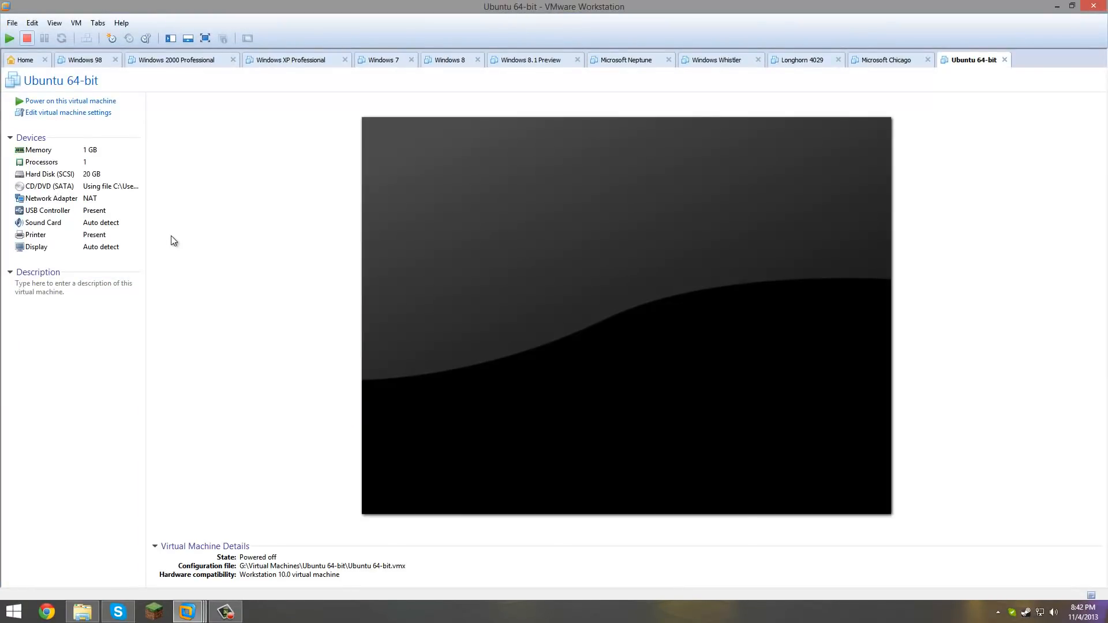
pyautogui.click(75, 101)
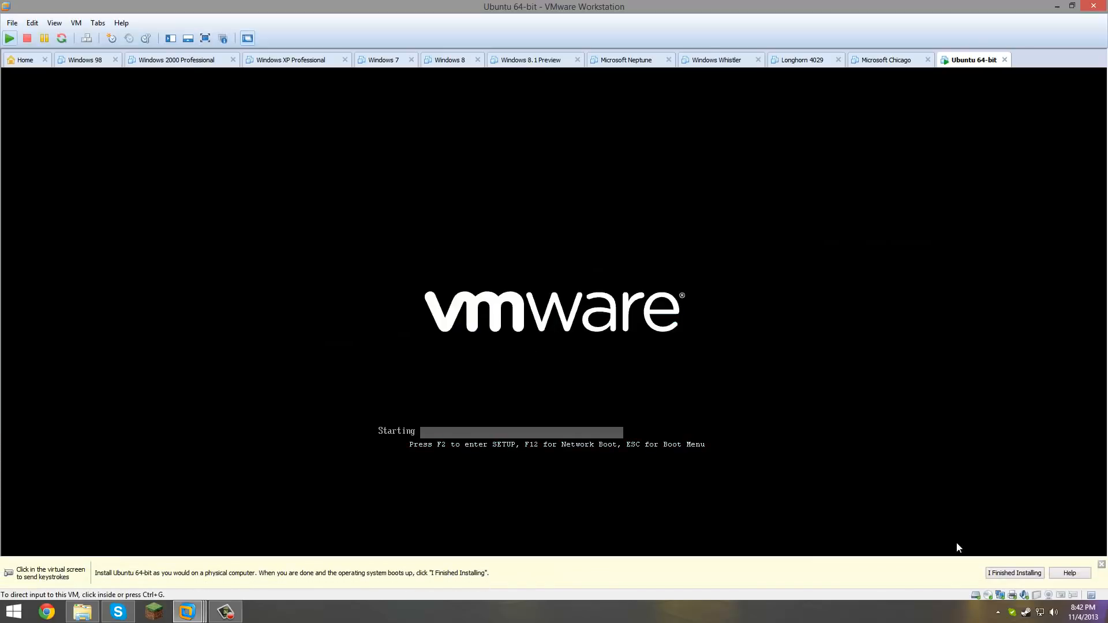
pyautogui.click(1101, 566)
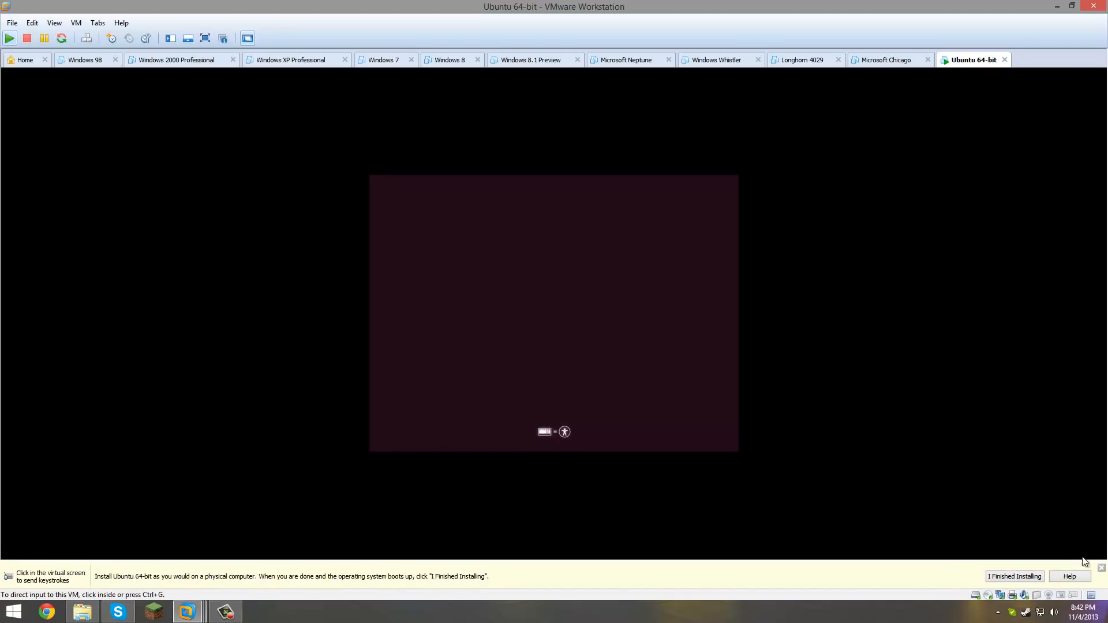
pyautogui.click(205, 38)
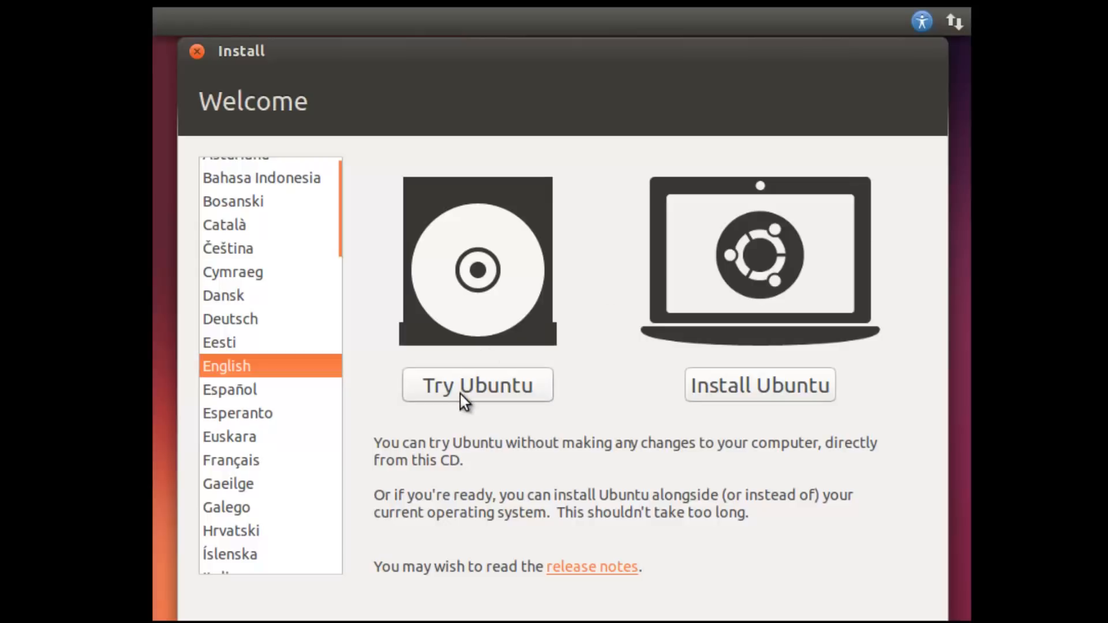
# Choose Install Ubuntu and continue past the Preparing to install Ubuntu checks.
pyautogui.click(735, 386)
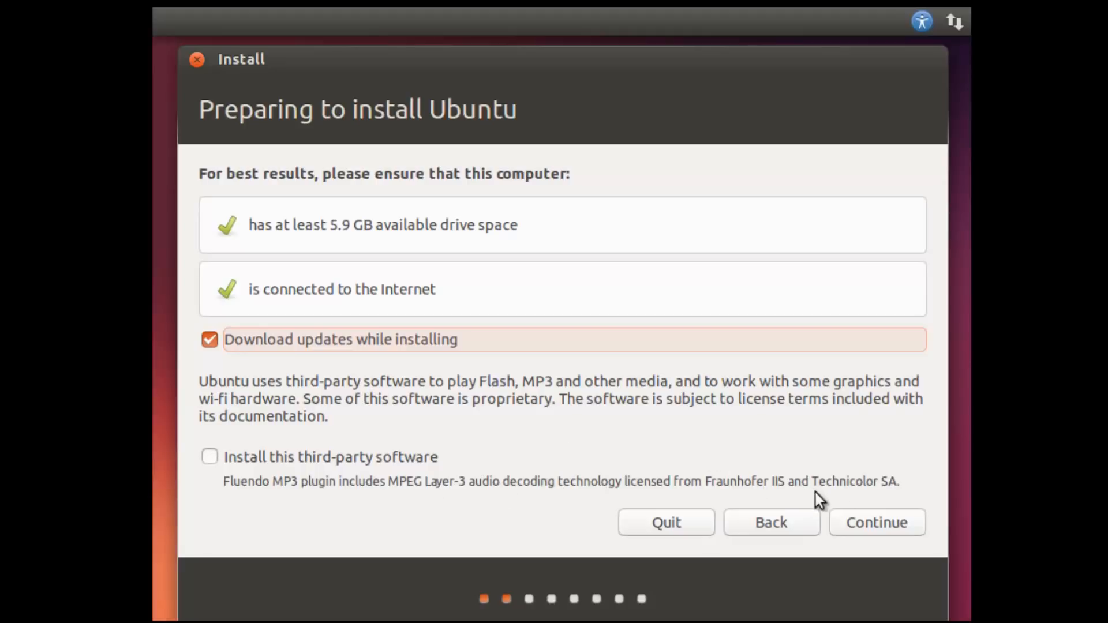
pyautogui.click(883, 528)
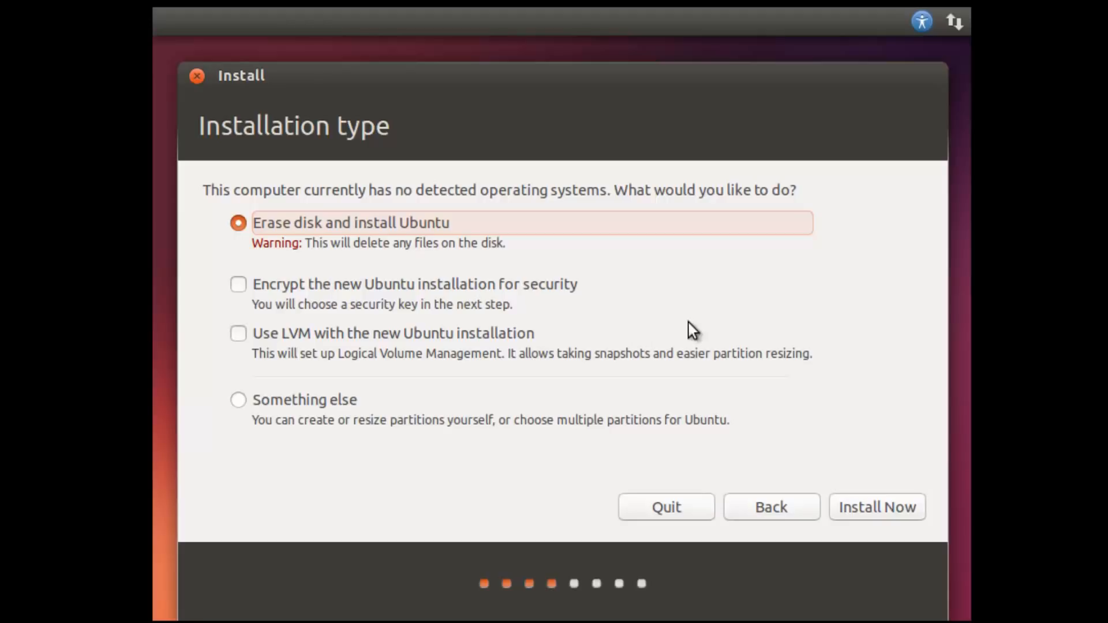
# Erase the disk to install, and accept New York as location and English (US) keyboard.
pyautogui.click(884, 511)
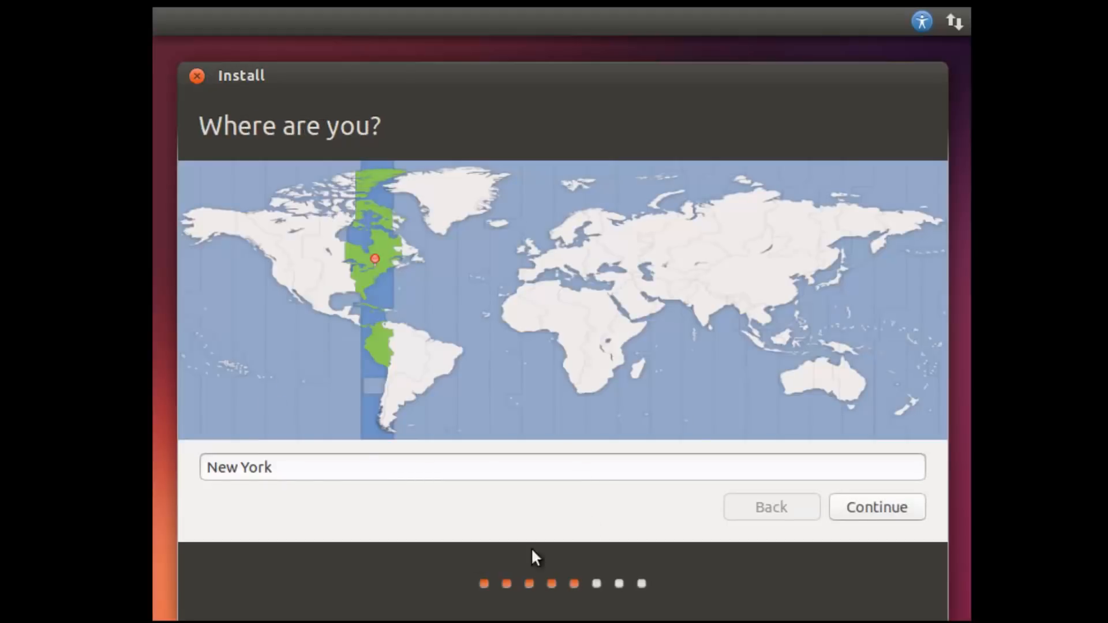
pyautogui.click(848, 501)
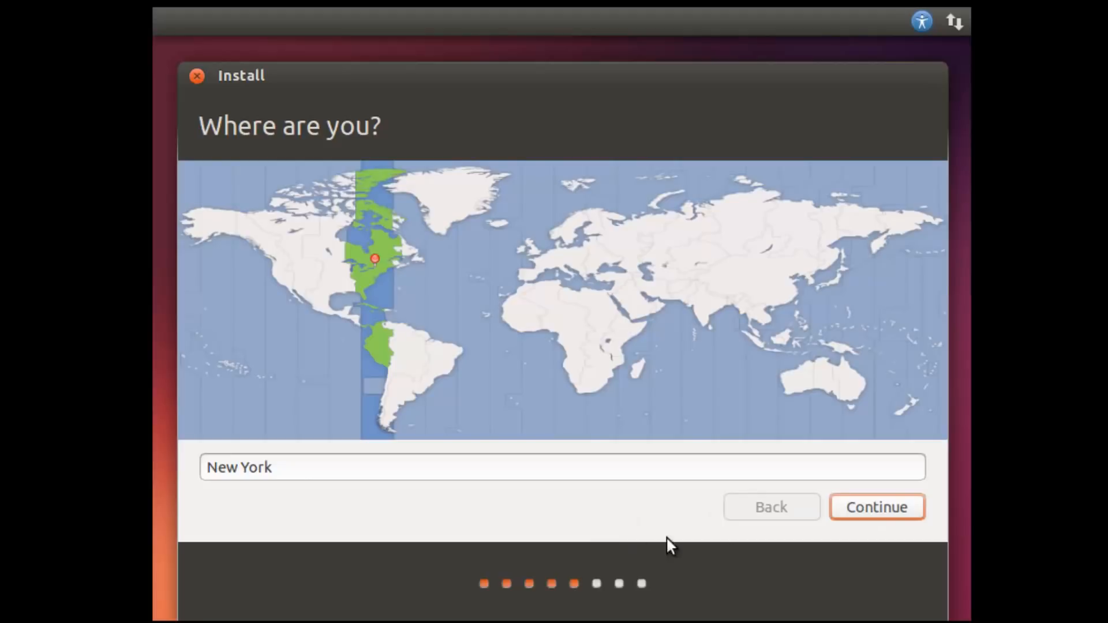
pyautogui.click(882, 508)
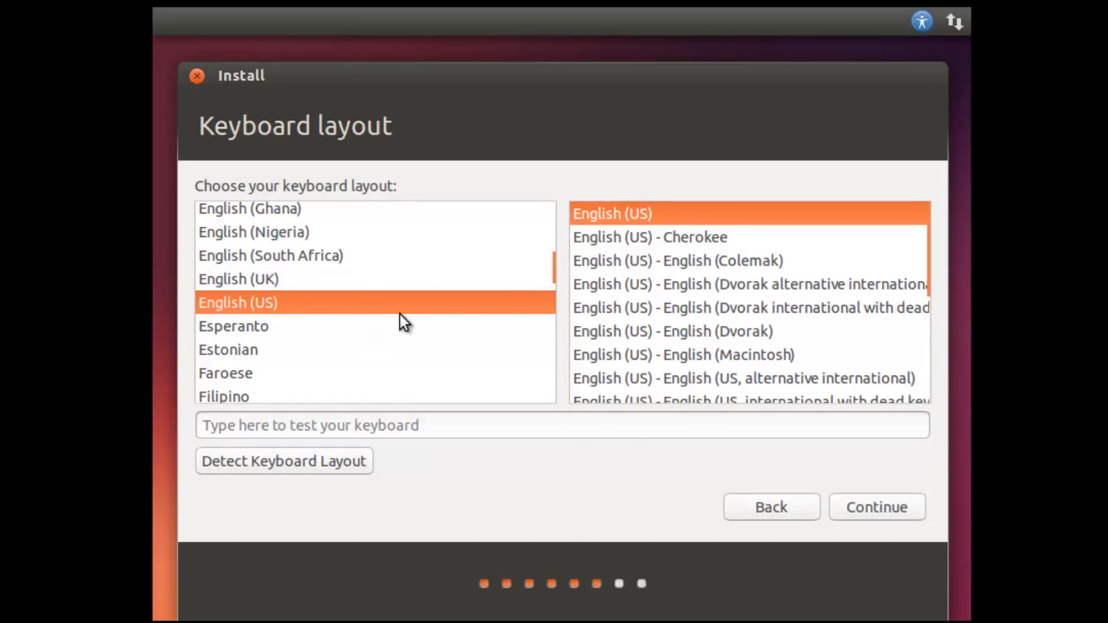
pyautogui.click(885, 513)
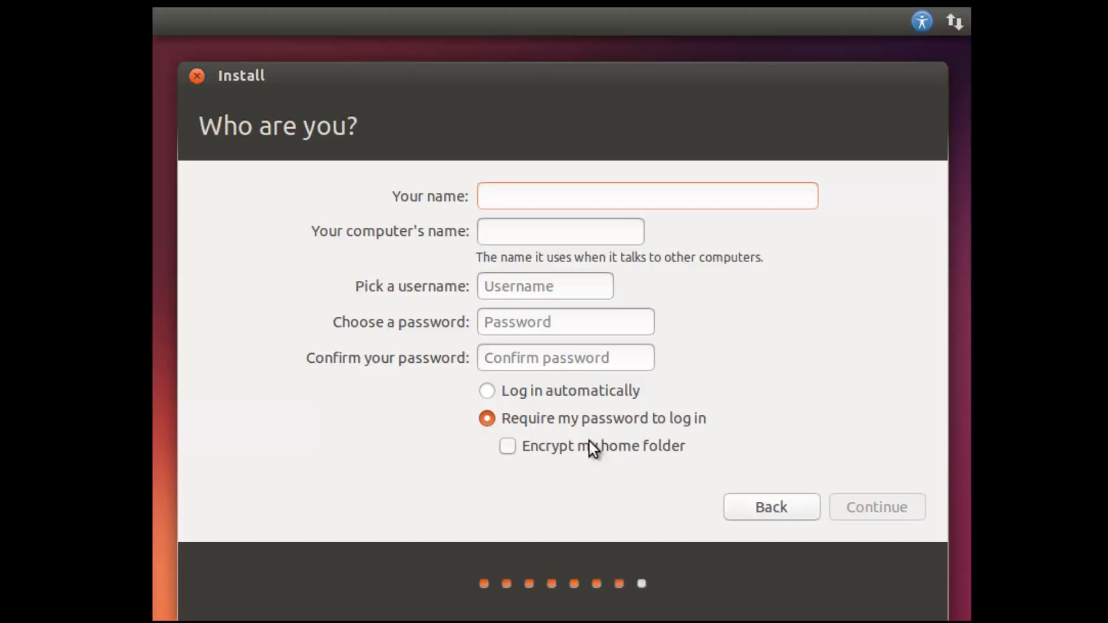
# Enter the user's name and change the computer name suffix to ubuntu-vm.
pyautogui.write('mjd')
pyautogui.press('Tab')
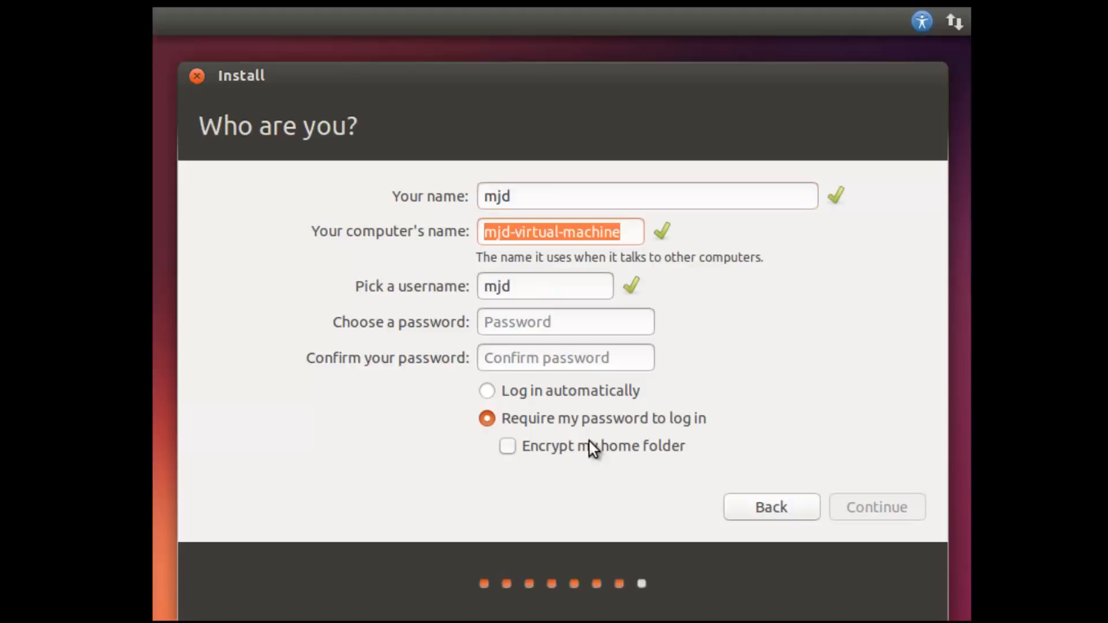
pyautogui.press('Tab')
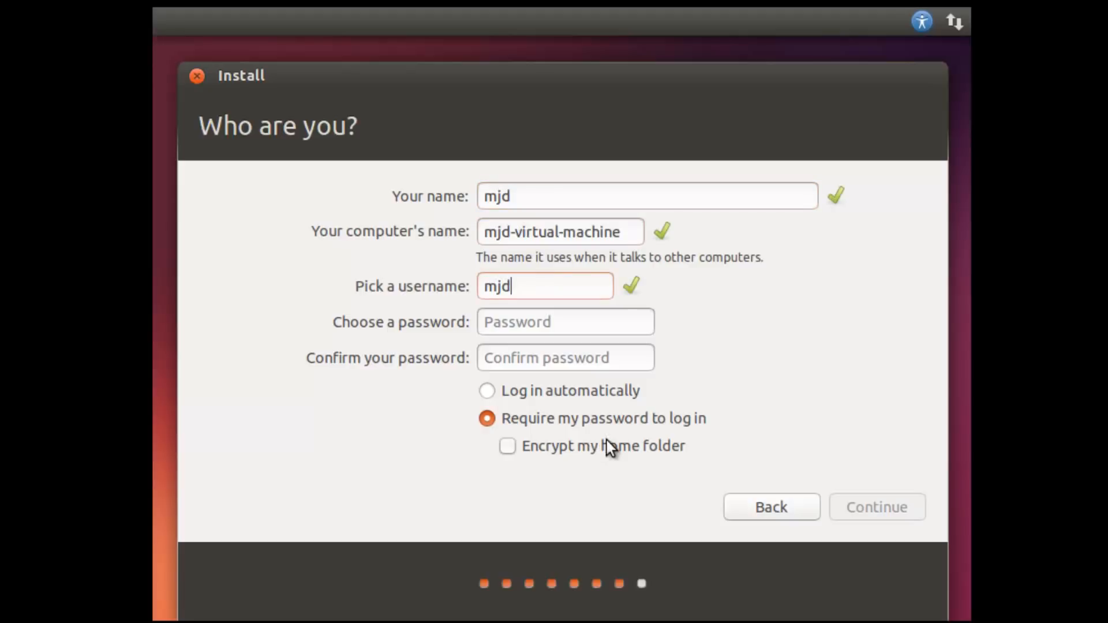
pyautogui.moveTo(641, 231); pyautogui.dragTo(522, 232)
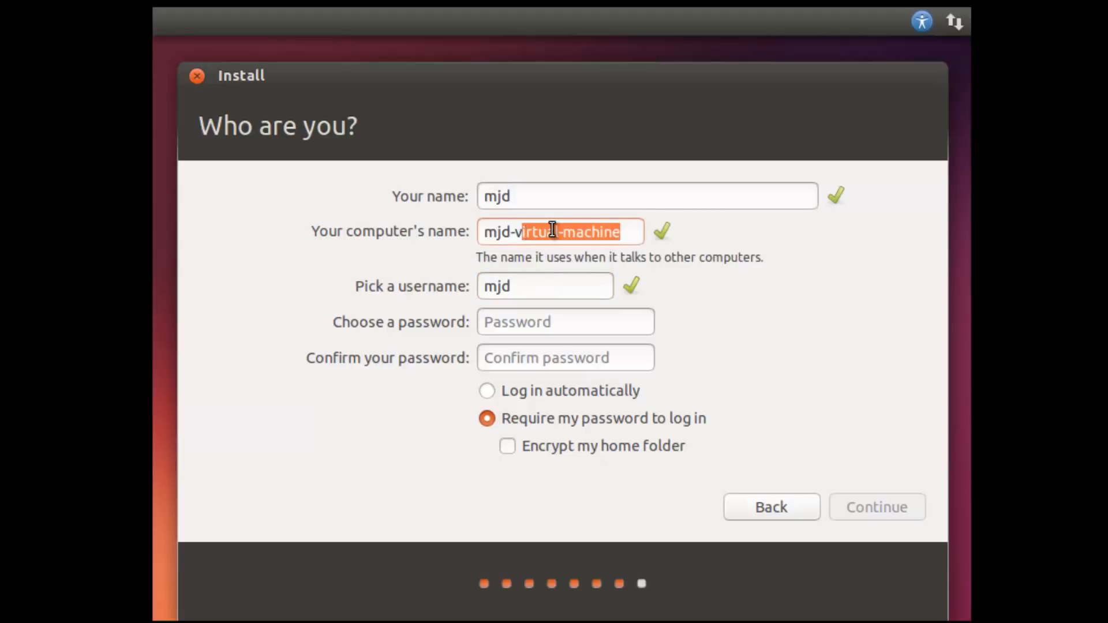
pyautogui.press('BackSpace')
pyautogui.press('BackSpace')
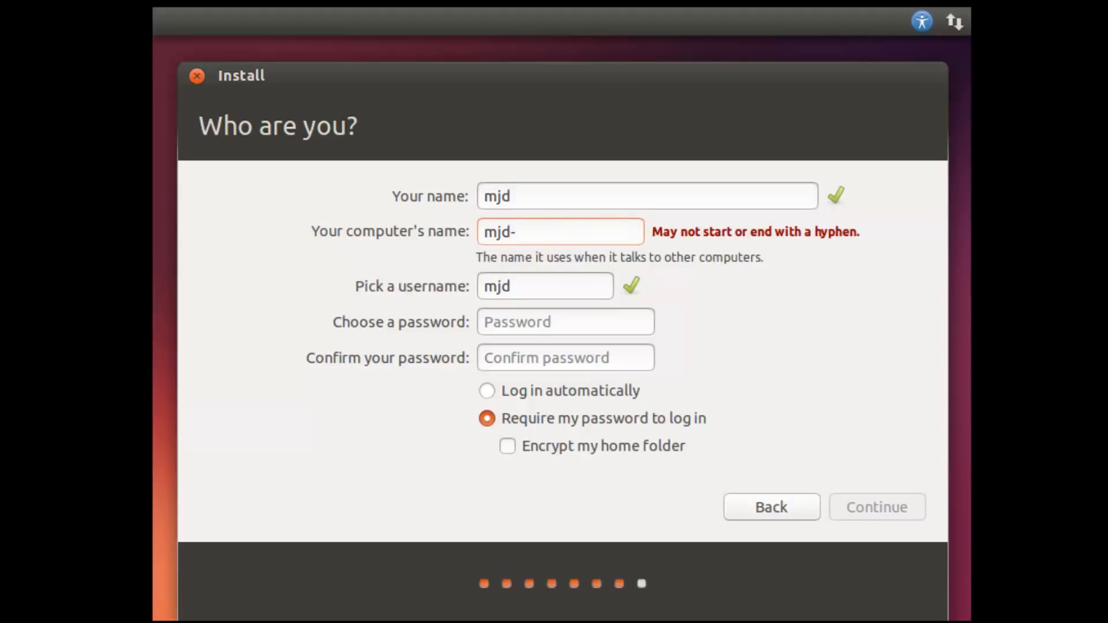
pyautogui.write('ubuntu-vm')
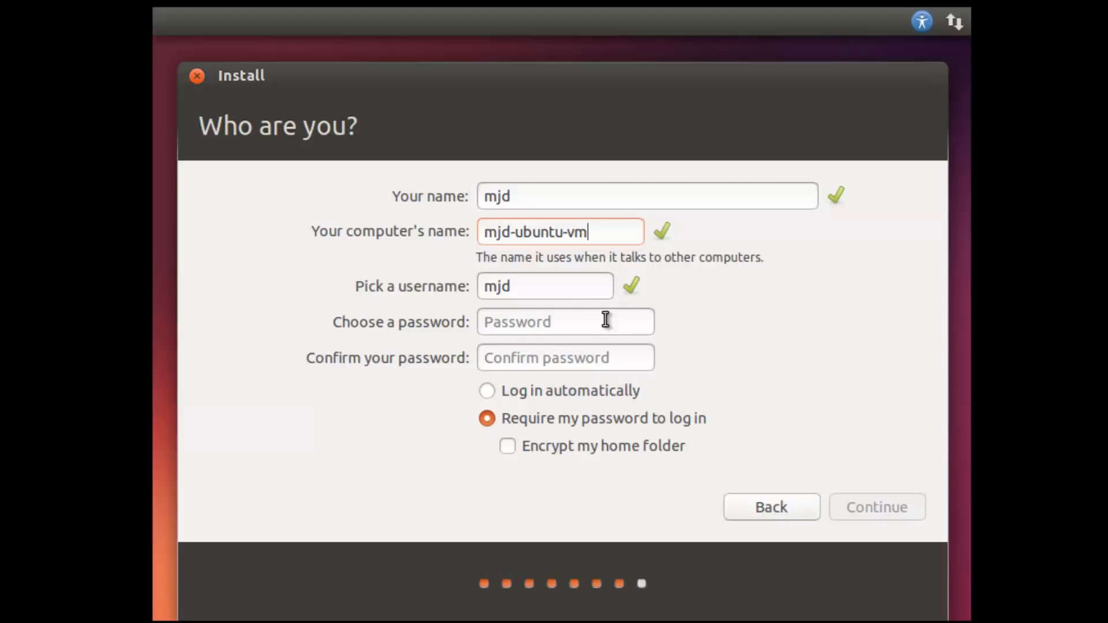
# Enable automatic login, enter and confirm the account password, and submit.
pyautogui.click(492, 394)
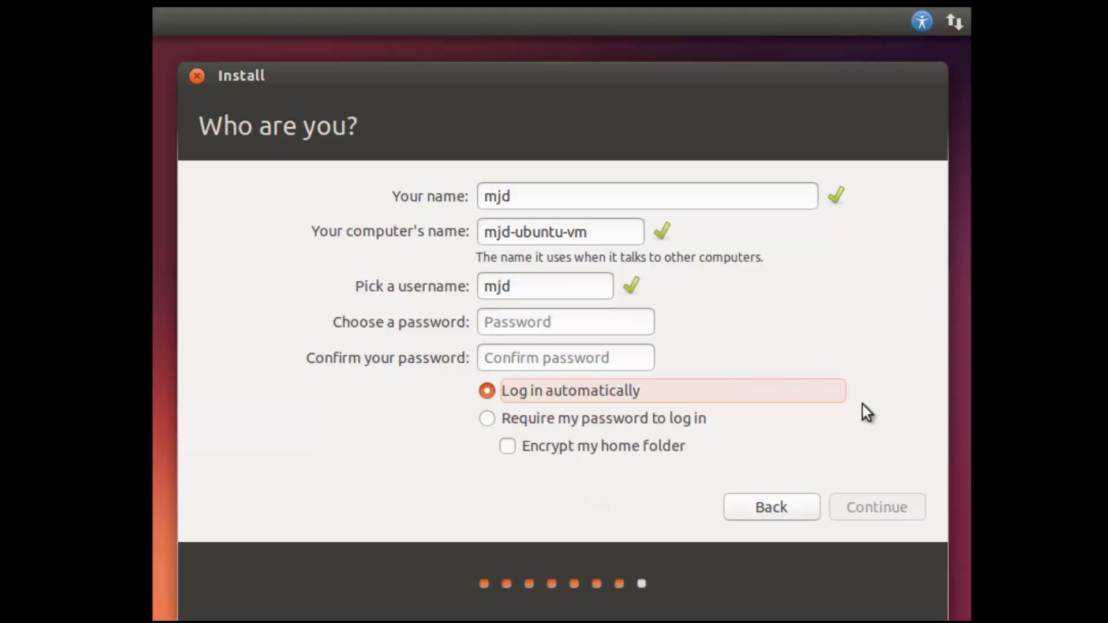
pyautogui.click(528, 318)
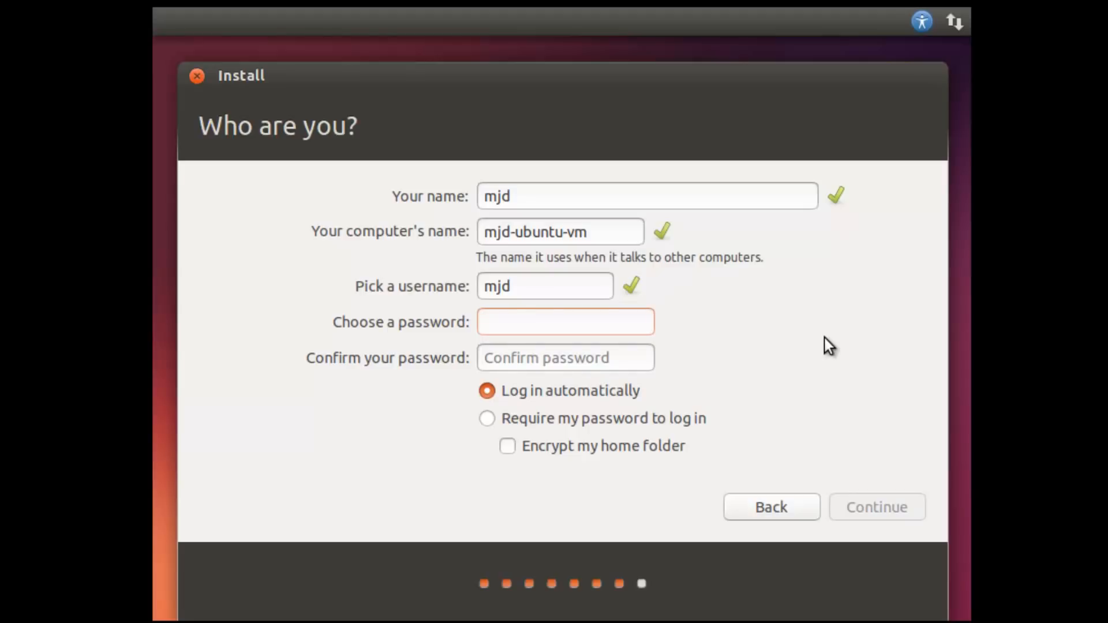
pyautogui.press('Tab')
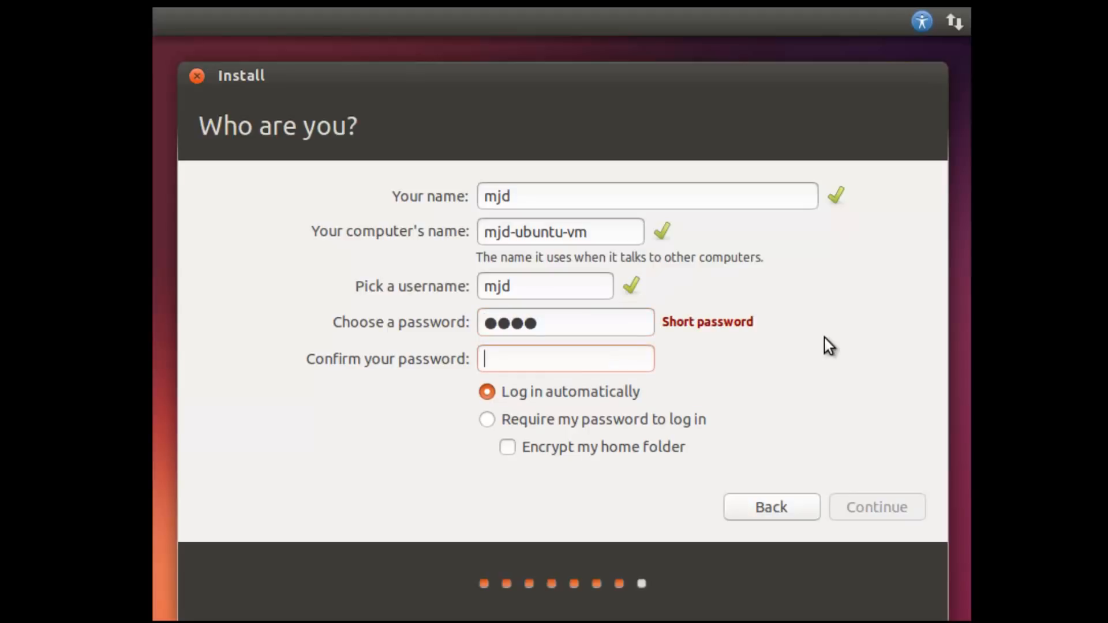
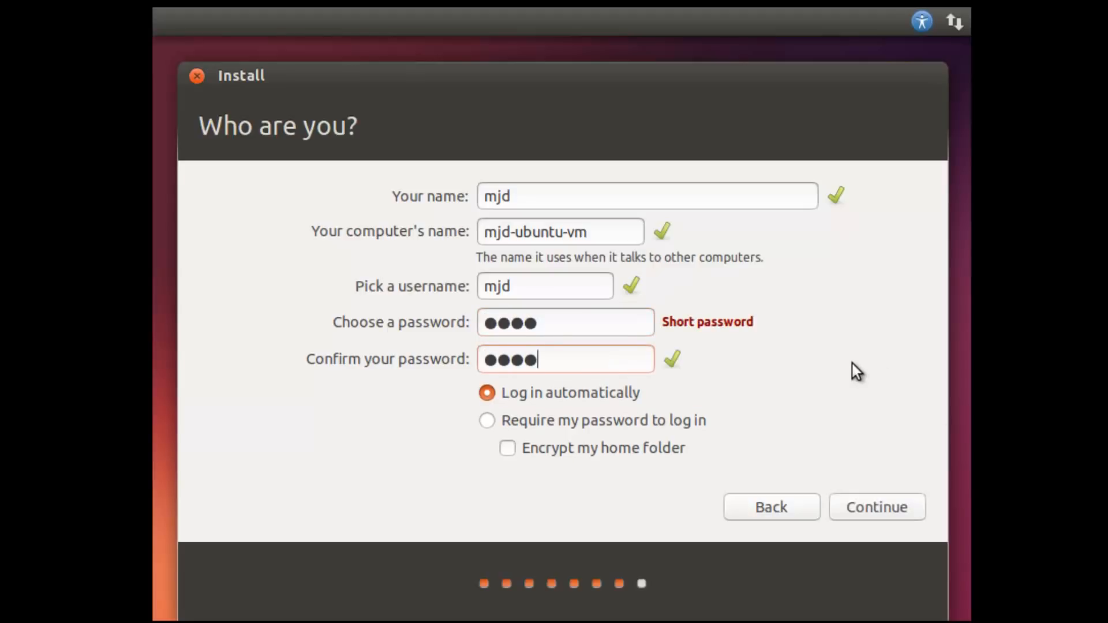
pyautogui.click(867, 507)
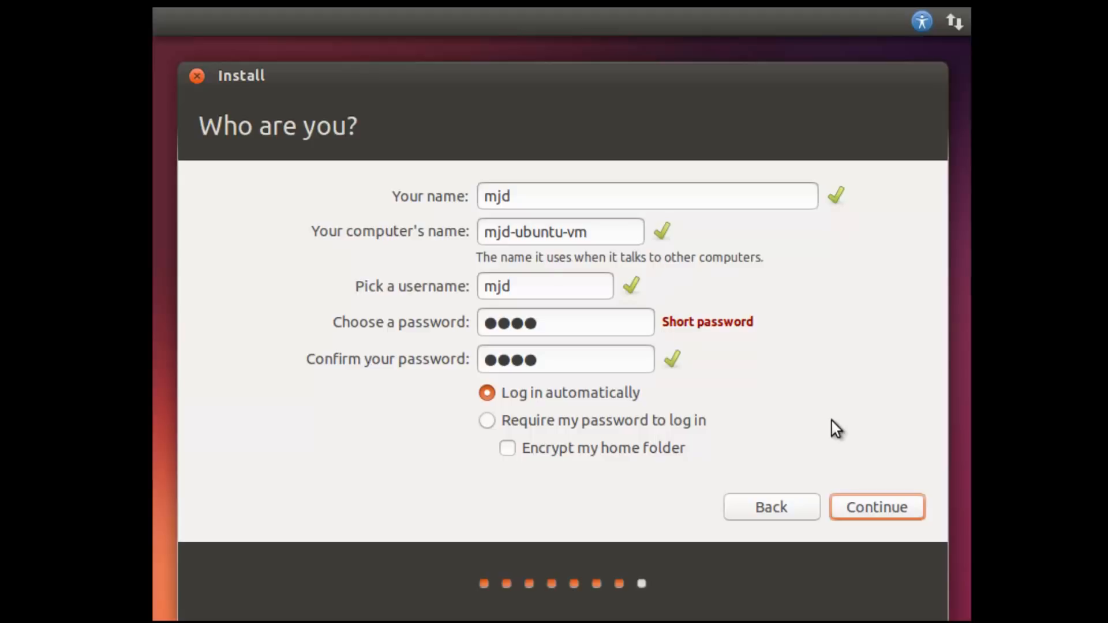
pyautogui.click(871, 506)
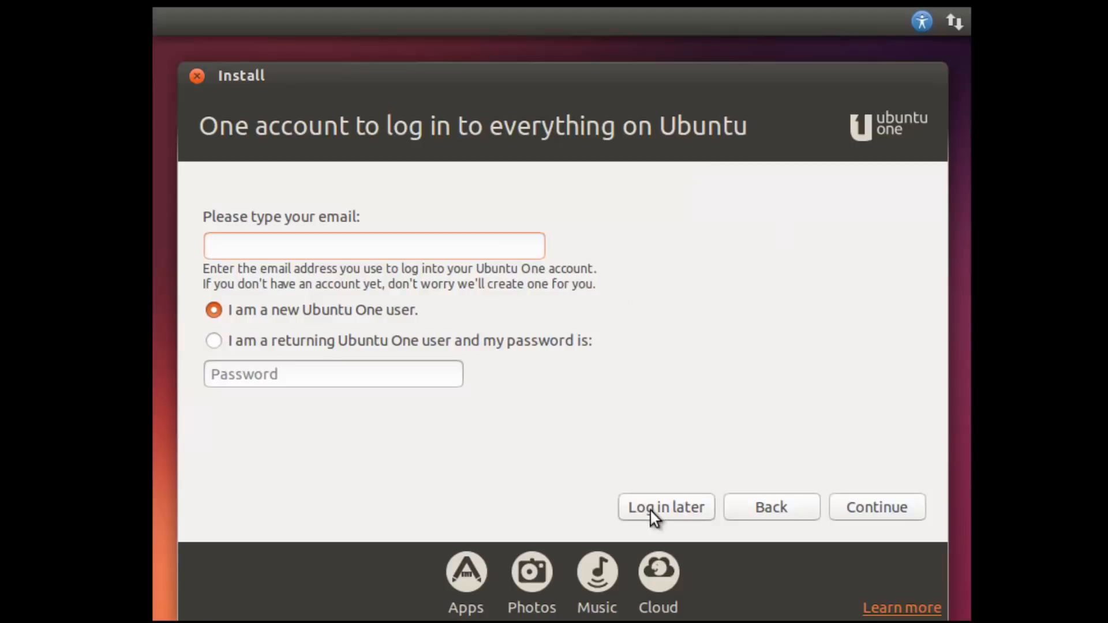
# Choose Log in later on the Ubuntu One screen so file copying begins.
pyautogui.click(667, 506)
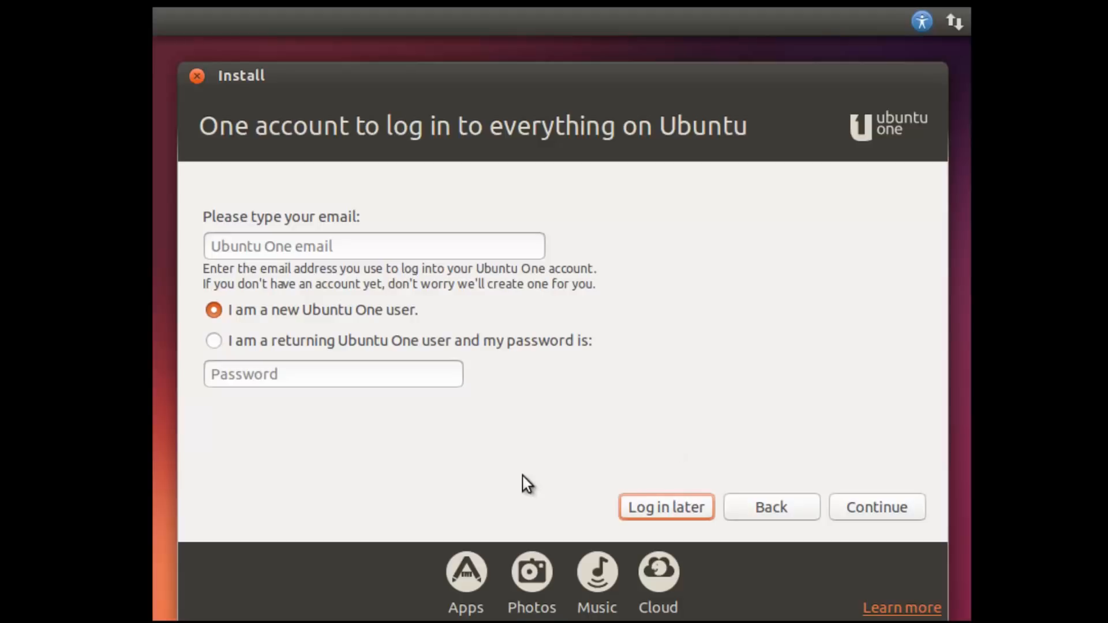
pyautogui.click(649, 495)
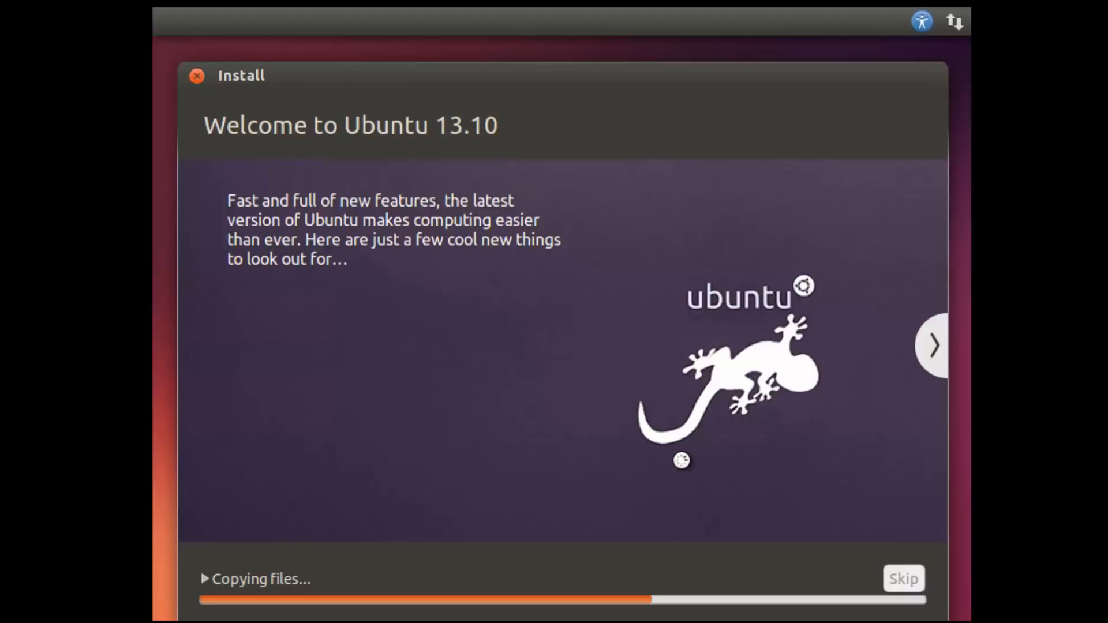
# Browse the Ubuntu 13.10 slideshow and expand the file-copying log until installation completes.
pyautogui.click(933, 347)
pyautogui.click(934, 345)
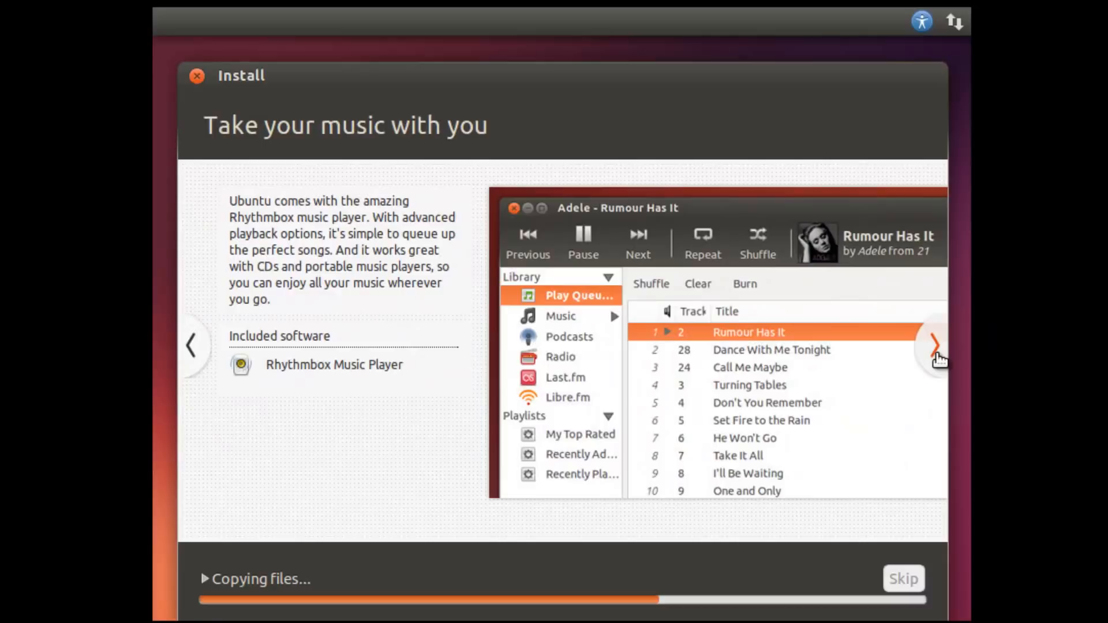
pyautogui.click(940, 355)
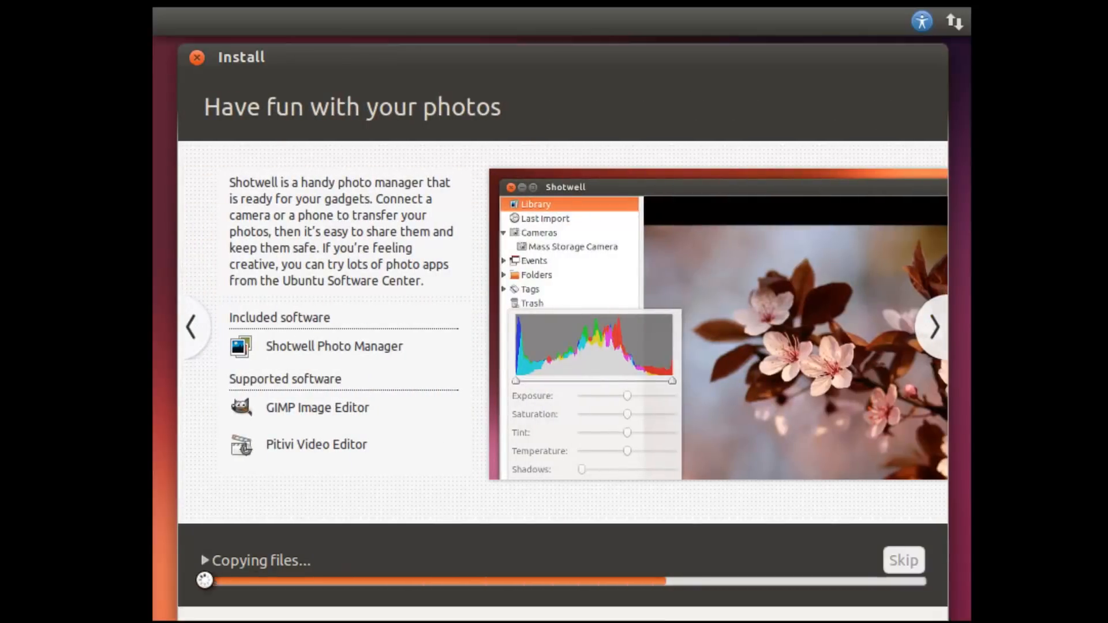
pyautogui.click(204, 560)
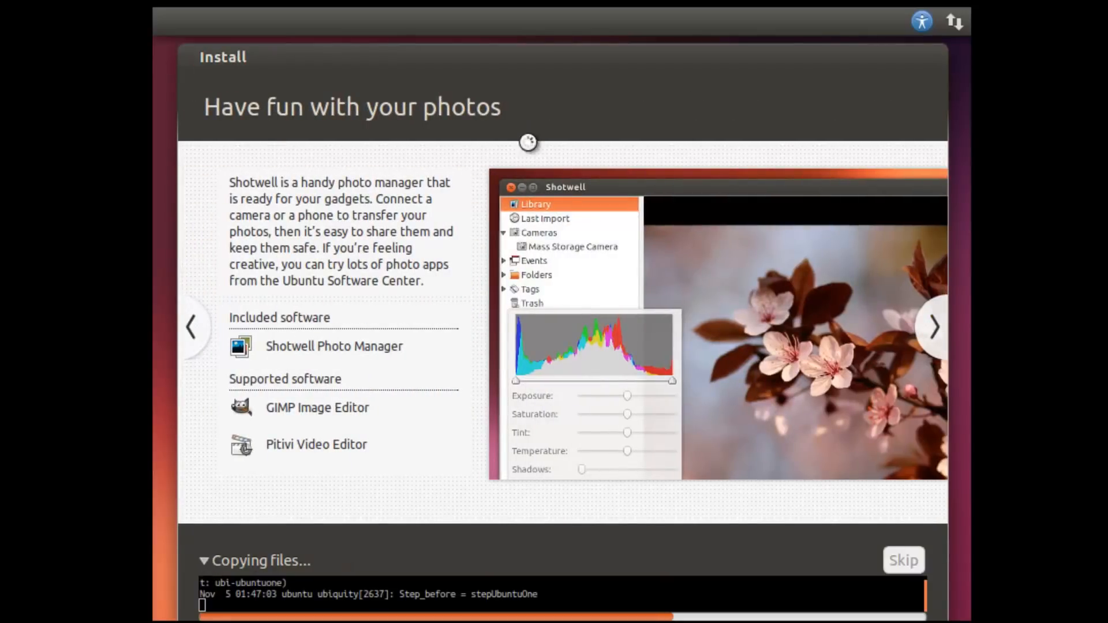
pyautogui.click(199, 330)
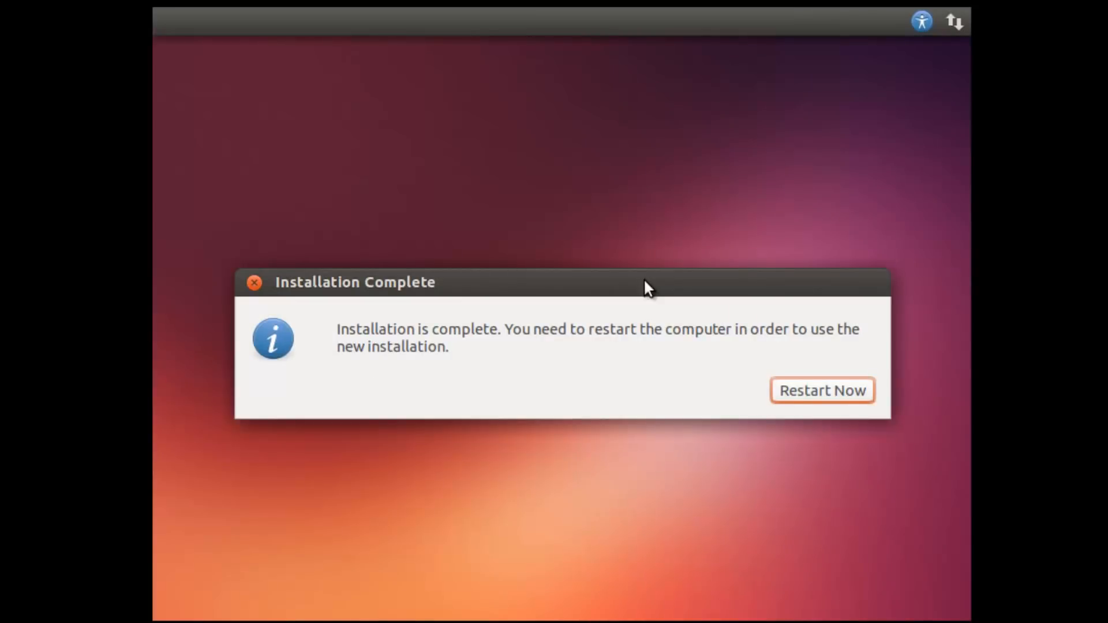
# Choose Restart Now in the Installation Complete dialog to boot into the Ubuntu desktop.
pyautogui.click(799, 382)
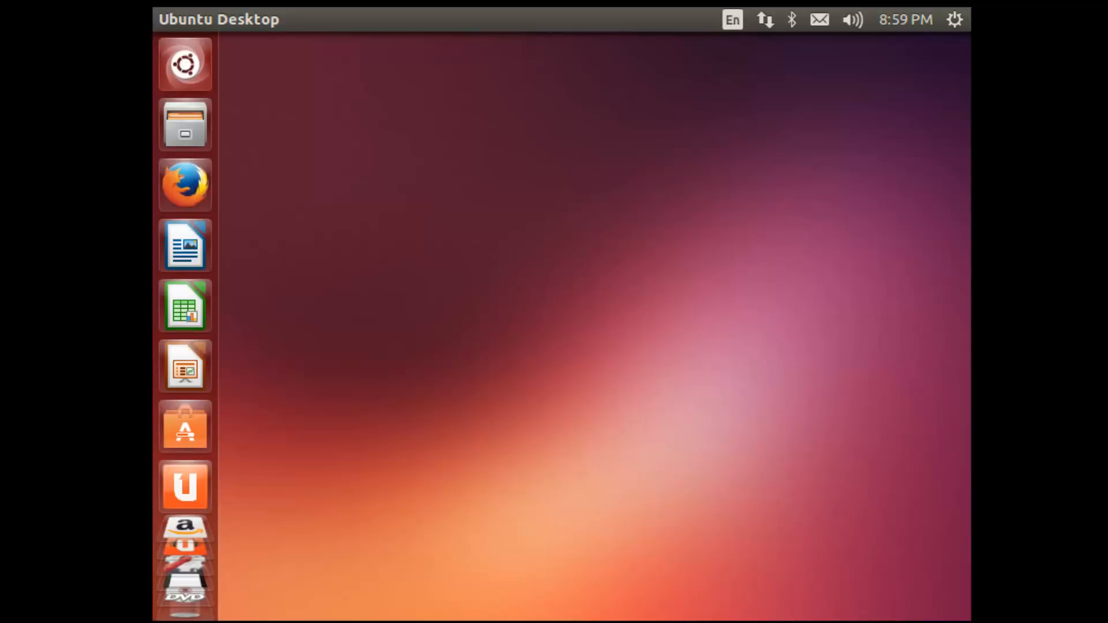
pyautogui.rightClick(467, 159)
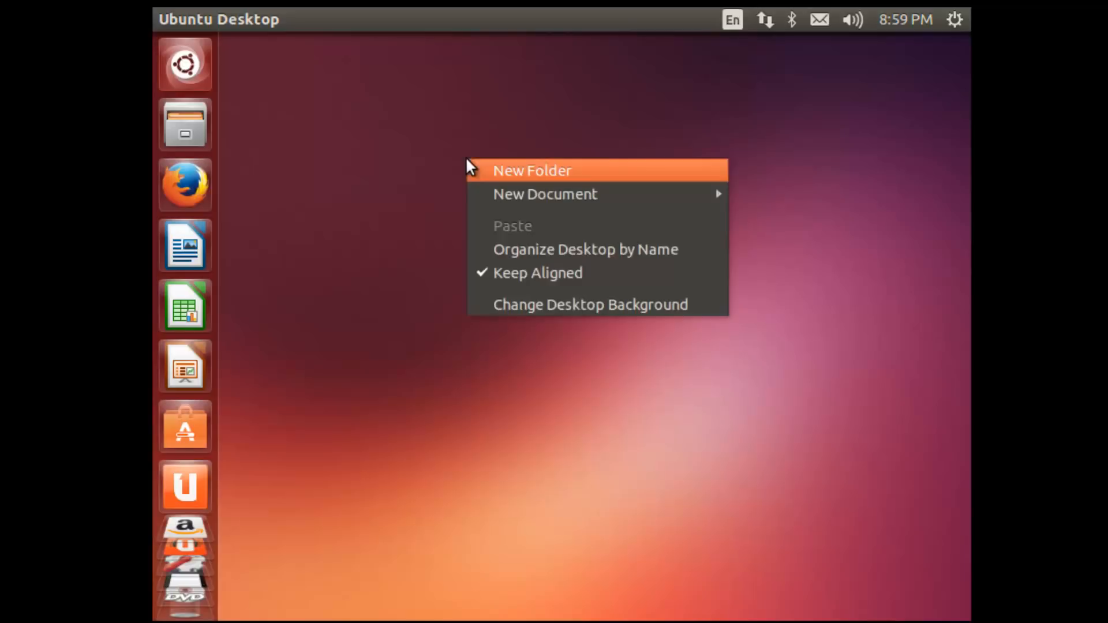
pyautogui.click(533, 308)
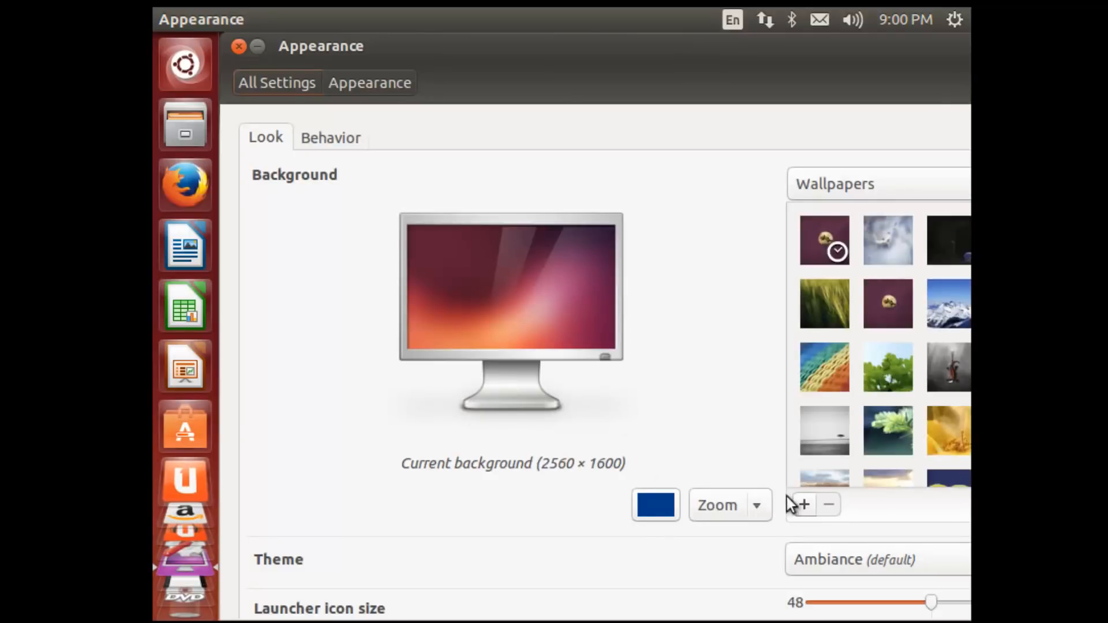
pyautogui.moveTo(674, 62); pyautogui.dragTo(699, 77)
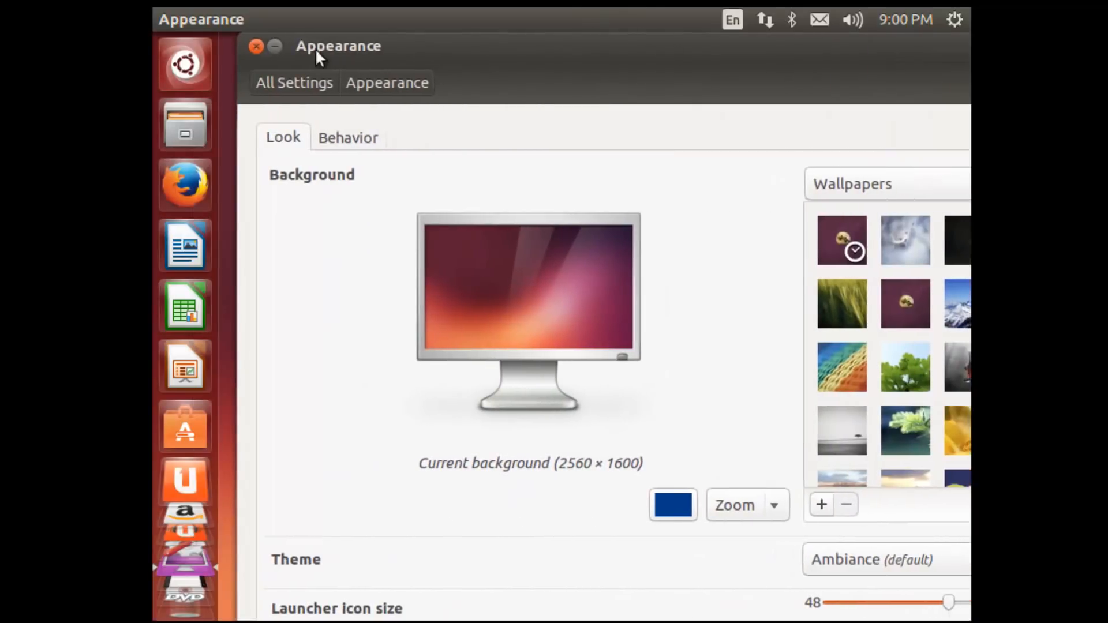
pyautogui.click(256, 46)
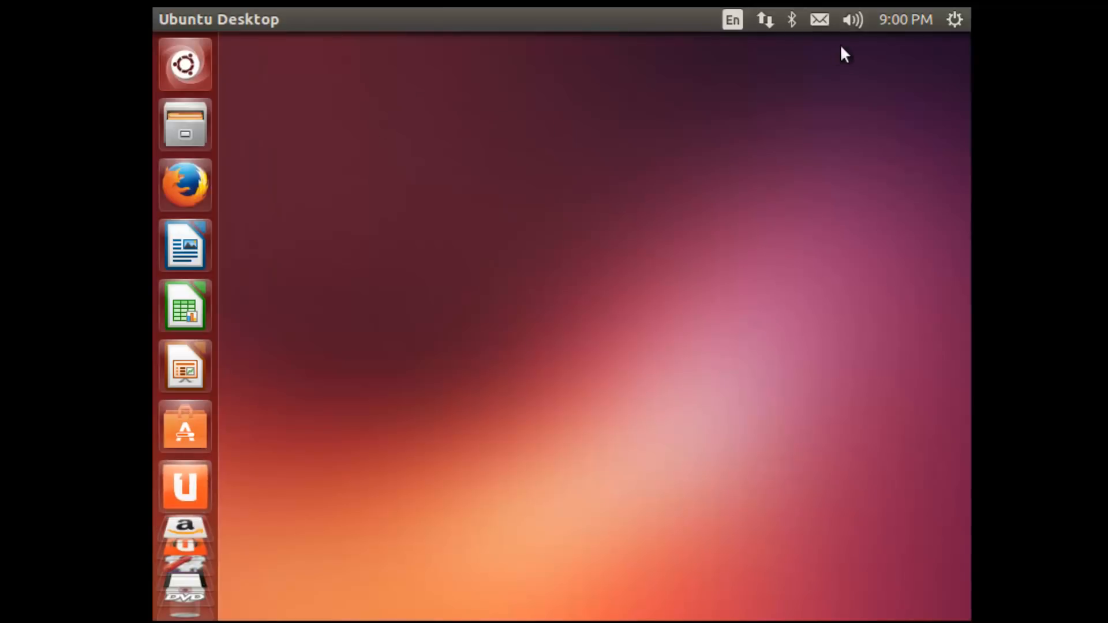